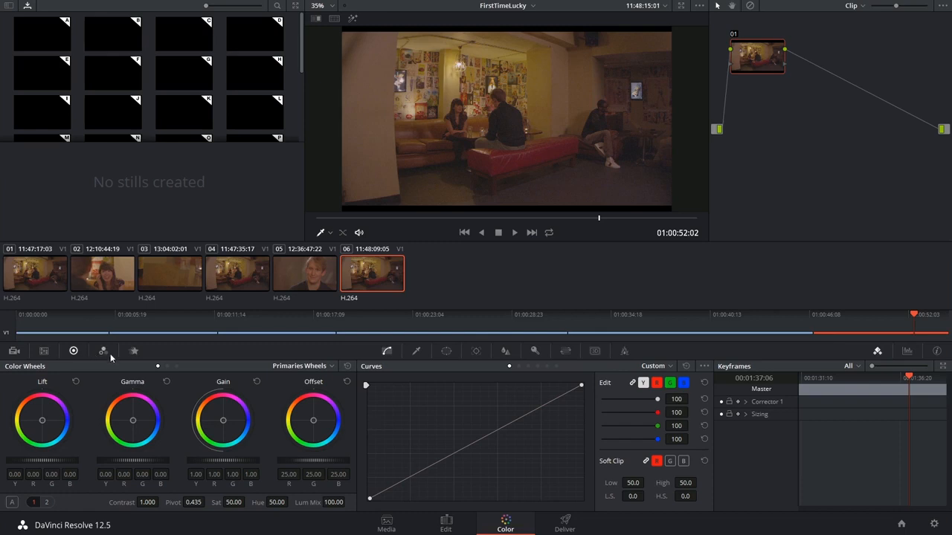
Show the motion effects settings and inspect the image noise on the dark floor around the white shoes, including at an earlier frame.
{"action": "left_click", "coordinate": [135, 351]}
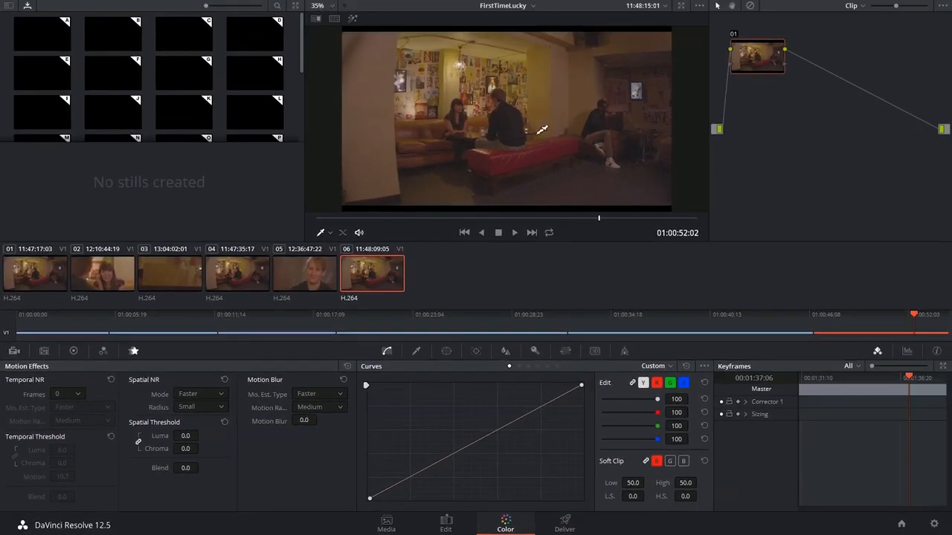
{"action": "scroll", "coordinate": [529, 137], "scroll_direction": "up", "scroll_amount": 2}
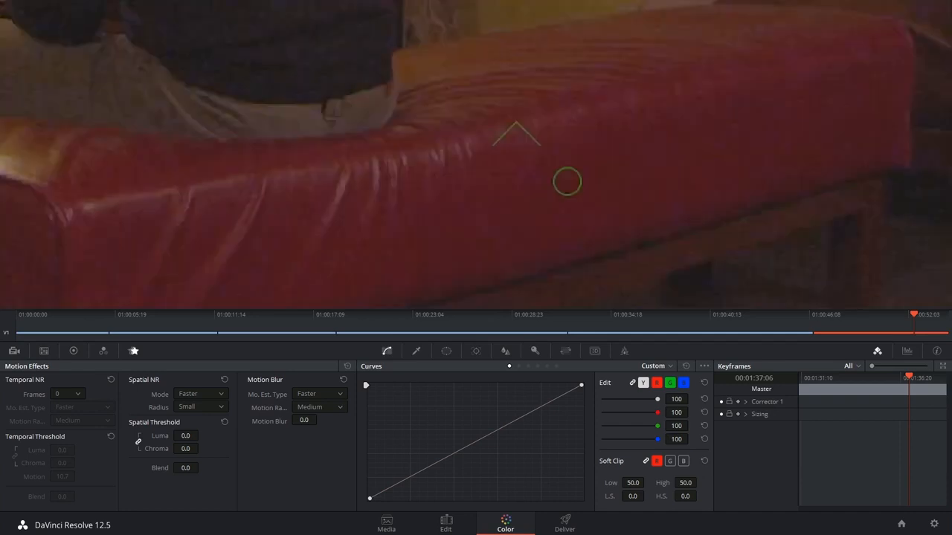
{"action": "left_click_drag", "start_coordinate": [461, 126], "coordinate": [297, 2]}
{"action": "left_click_drag", "start_coordinate": [573, 59], "coordinate": [370, 157]}
{"action": "left_click_drag", "start_coordinate": [603, 151], "coordinate": [457, 164]}
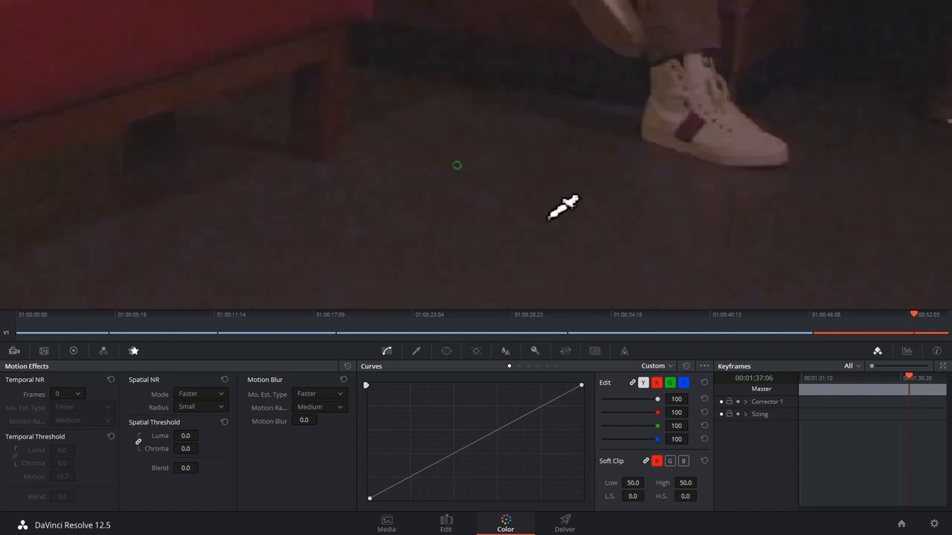
{"action": "scroll", "coordinate": [549, 217], "scroll_direction": "up", "scroll_amount": 1}
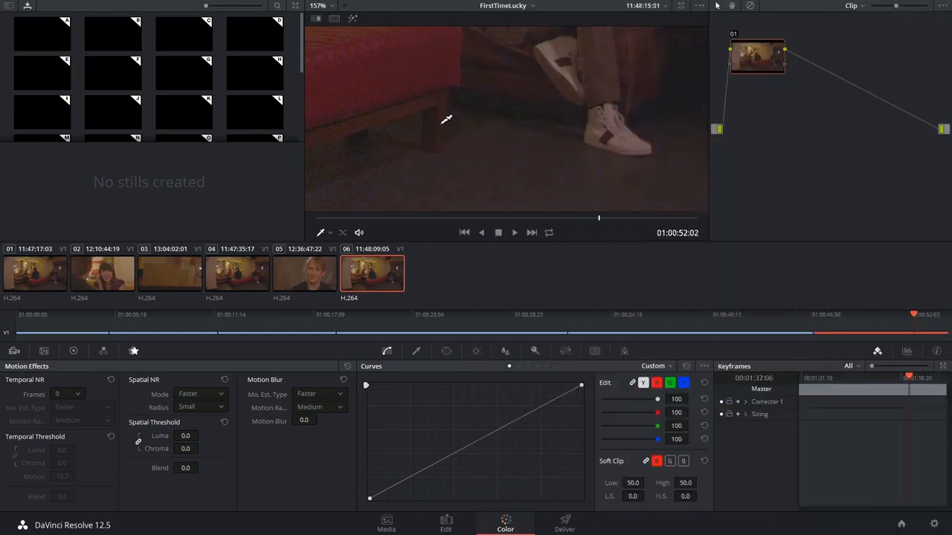
{"action": "scroll", "coordinate": [480, 149], "scroll_direction": "down", "scroll_amount": 5}
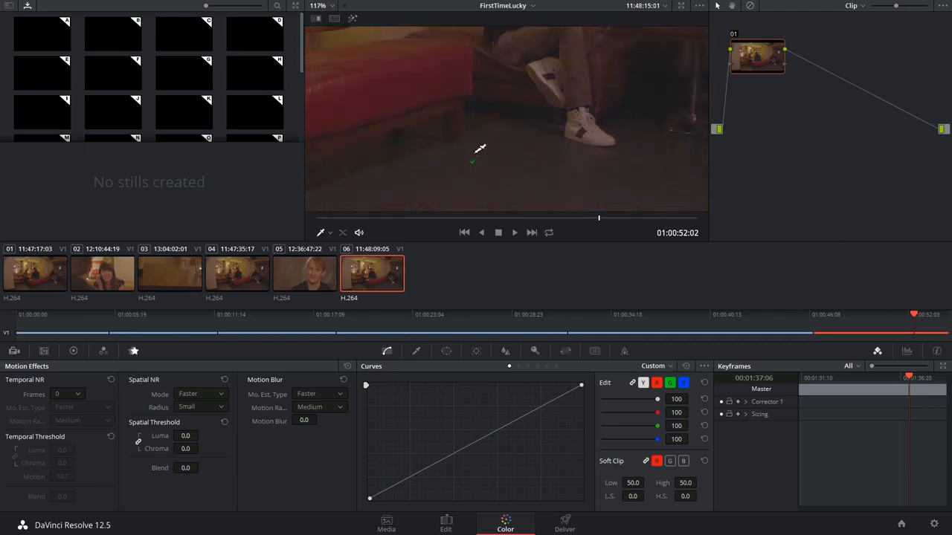
{"action": "scroll", "coordinate": [470, 151], "scroll_direction": "down", "scroll_amount": 2}
{"action": "left_click_drag", "start_coordinate": [380, 218], "coordinate": [582, 233]}
{"action": "scroll", "coordinate": [569, 195], "scroll_direction": "up", "scroll_amount": 1}
{"action": "scroll", "coordinate": [513, 171], "scroll_direction": "up", "scroll_amount": 5}
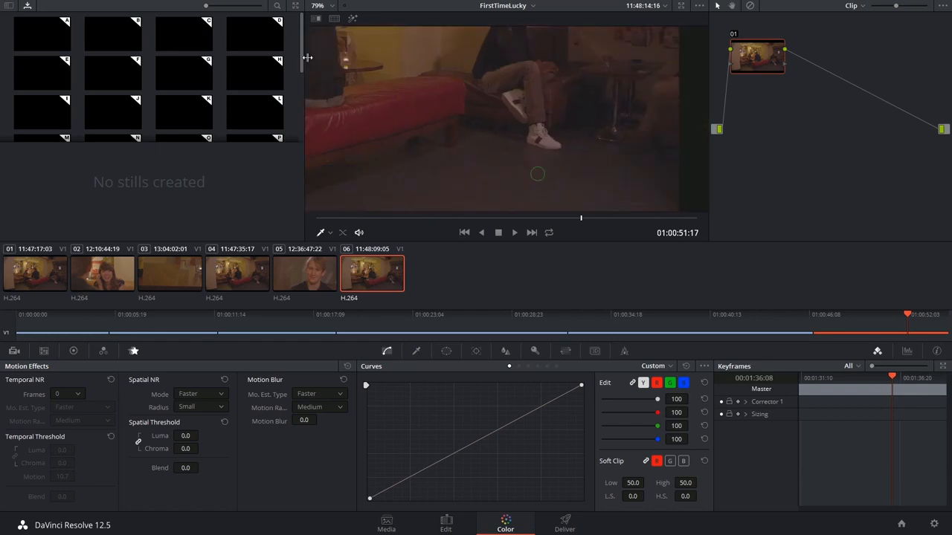
{"action": "left_click_drag", "start_coordinate": [485, 163], "coordinate": [517, 139]}
Set temporal noise reduction to 1 frame with the Faster motion estimation type.
{"action": "left_click", "coordinate": [61, 394]}
{"action": "left_click", "coordinate": [65, 423]}
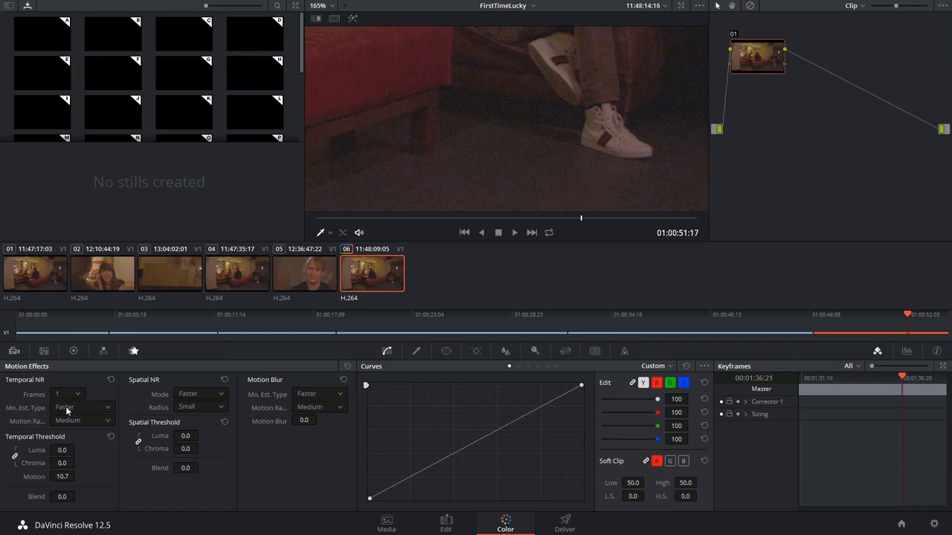
{"action": "left_click", "coordinate": [69, 409]}
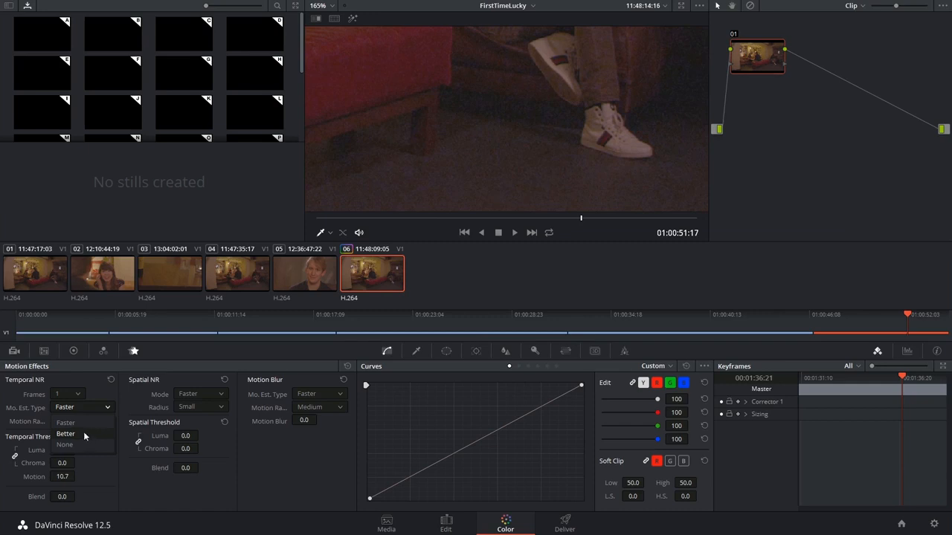
{"action": "left_click", "coordinate": [89, 423]}
Set the motion range of the temporal noise reduction to Small.
{"action": "left_click", "coordinate": [61, 421]}
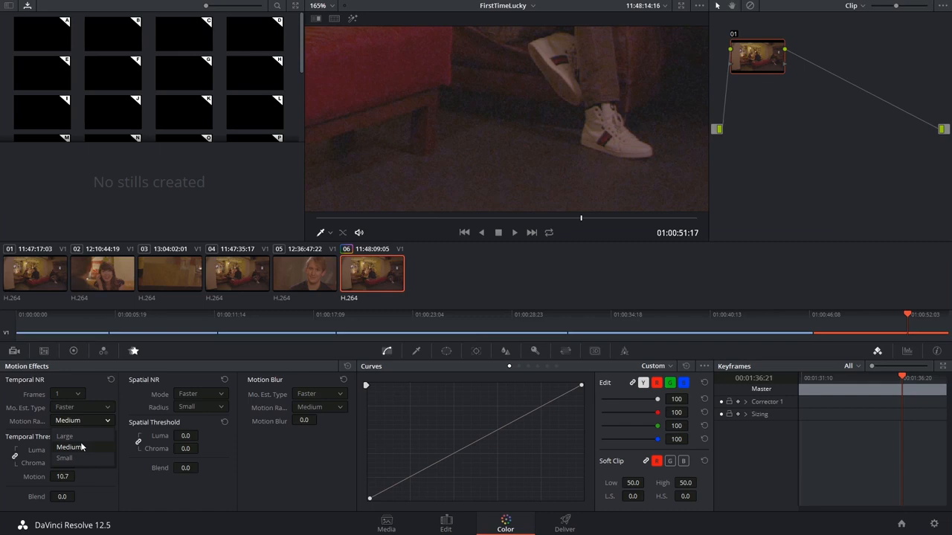
{"action": "left_click", "coordinate": [39, 414]}
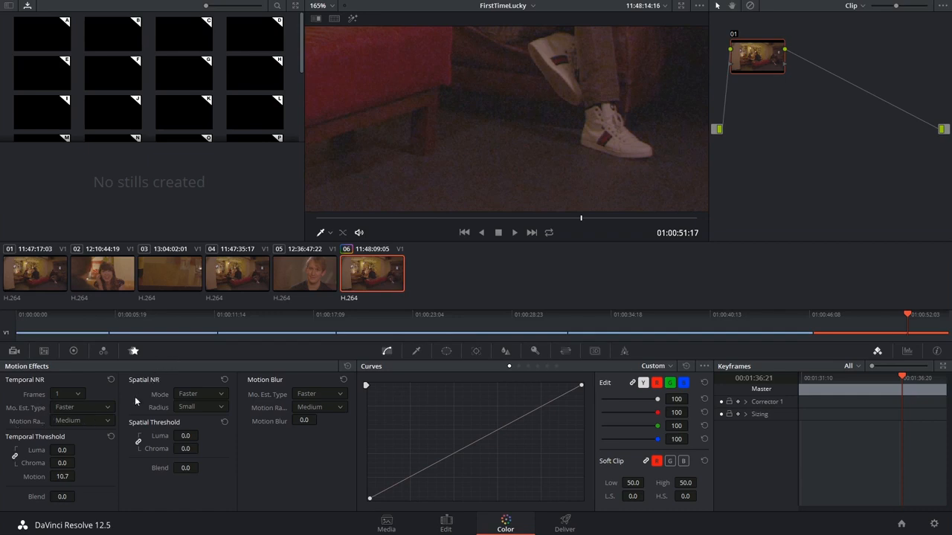
{"action": "left_click", "coordinate": [81, 425]}
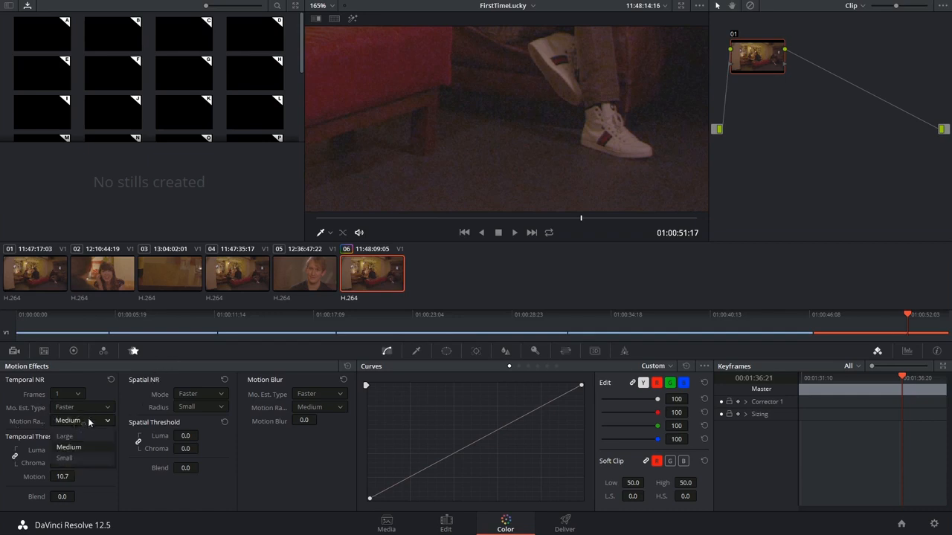
{"action": "left_click", "coordinate": [88, 458]}
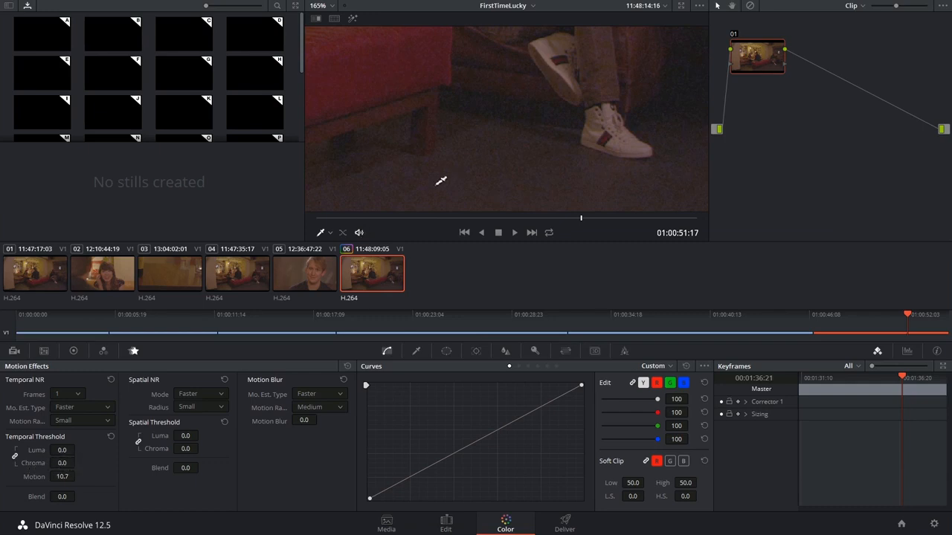
Unlink the temporal thresholds and set luma to 15 and chroma to 12.
{"action": "left_click", "coordinate": [67, 451]}
{"action": "left_click", "coordinate": [65, 464]}
{"action": "key", "text": "shift+Tab"}
{"action": "type", "text": "15"}
{"action": "key", "text": "Return"}
Set the spatial noise reduction radius to Medium, using the Faster mode.
{"action": "left_click", "coordinate": [191, 395]}
{"action": "left_click", "coordinate": [190, 407]}
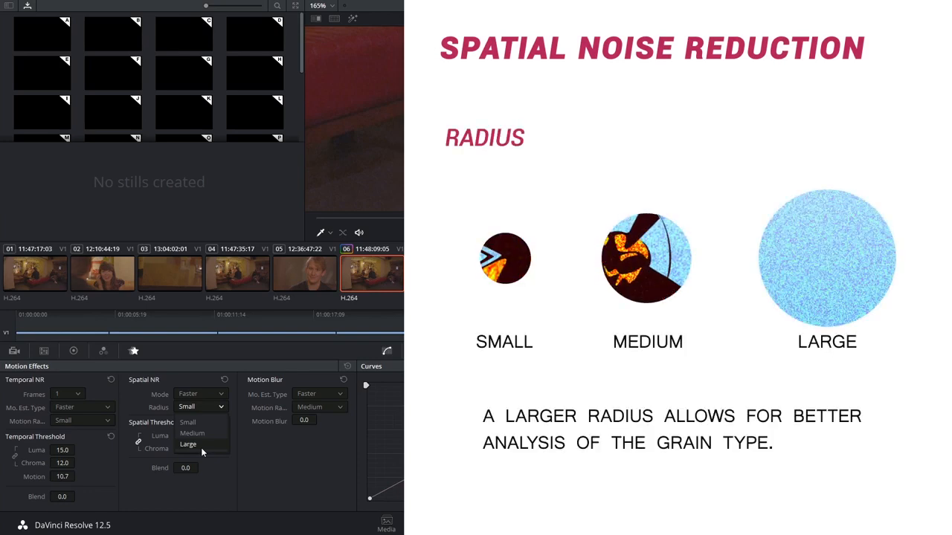
{"action": "left_click", "coordinate": [208, 432]}
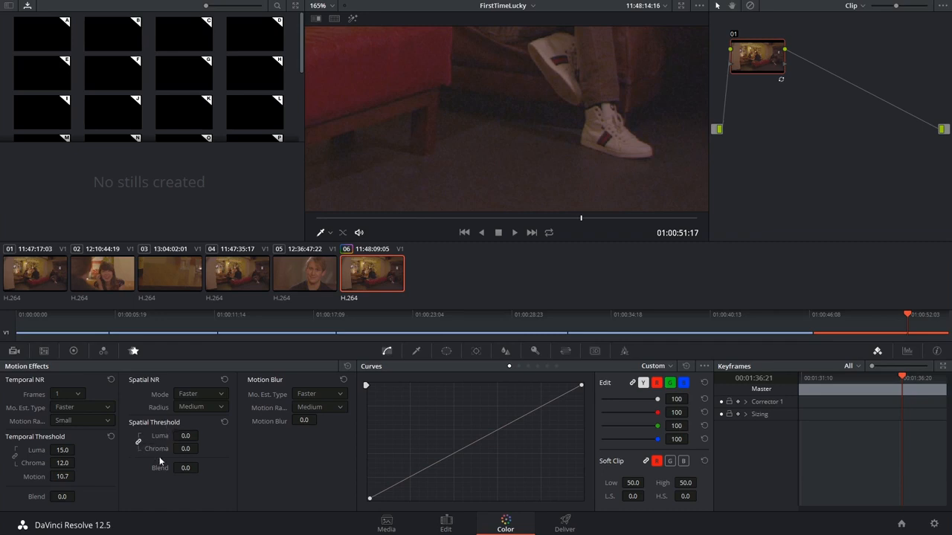
Set the linked spatial luma and chroma thresholds to 10.
{"action": "double_click", "coordinate": [185, 436]}
{"action": "type", "text": "10"}
{"action": "key", "text": "Return"}
Examine the seated couple, the wall posters and the surrounding areas for detail lost through the spatial noise reduction.
{"action": "left_click_drag", "start_coordinate": [517, 127], "coordinate": [577, 147]}
{"action": "left_click_drag", "start_coordinate": [476, 100], "coordinate": [688, 200]}
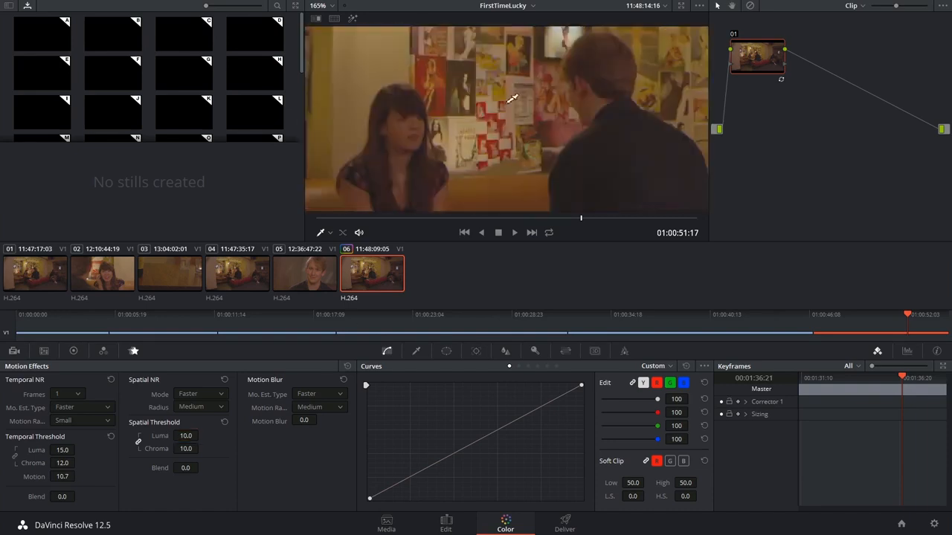
{"action": "right_click", "coordinate": [496, 125]}
{"action": "left_click", "coordinate": [457, 93]}
{"action": "left_click_drag", "start_coordinate": [489, 97], "coordinate": [396, 58]}
{"action": "left_click_drag", "start_coordinate": [560, 140], "coordinate": [569, 60]}
{"action": "left_click_drag", "start_coordinate": [569, 174], "coordinate": [600, 171]}
{"action": "left_click_drag", "start_coordinate": [533, 131], "coordinate": [542, 121]}
Set the linked spatial luma and chroma thresholds to 5 and check the dark areas around the tables.
{"action": "left_click", "coordinate": [190, 435]}
{"action": "left_click_drag", "start_coordinate": [599, 107], "coordinate": [409, 145]}
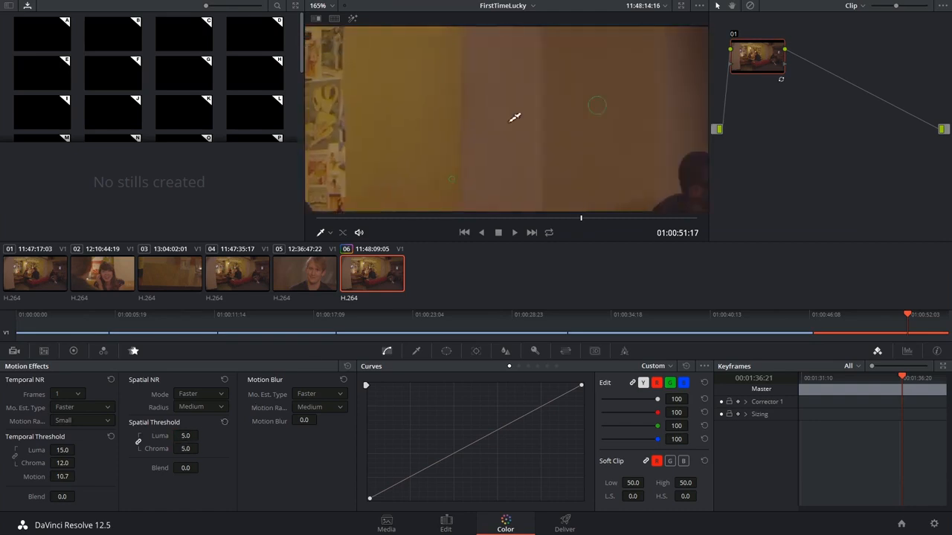
{"action": "left_click_drag", "start_coordinate": [450, 181], "coordinate": [435, 55]}
{"action": "left_click_drag", "start_coordinate": [514, 174], "coordinate": [418, 101]}
{"action": "left_click_drag", "start_coordinate": [567, 104], "coordinate": [493, 149]}
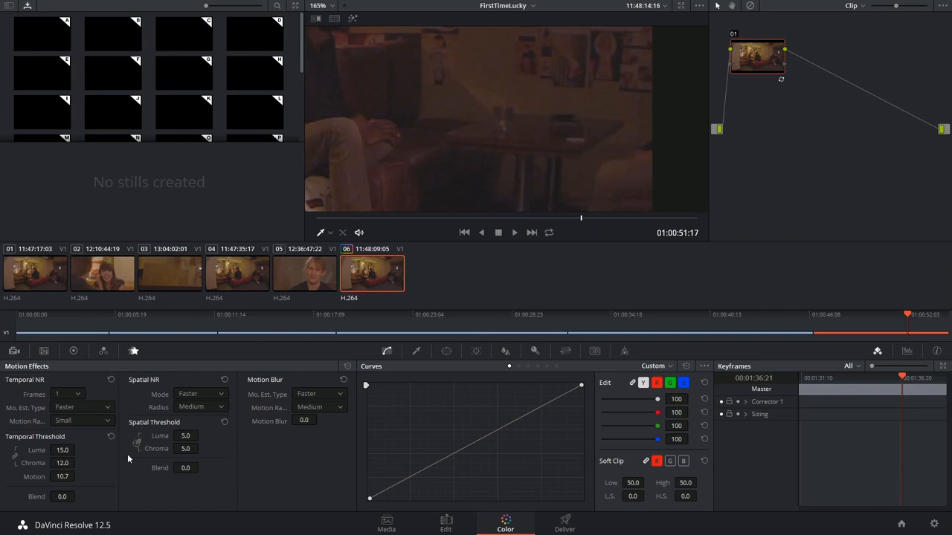
Unlink the spatial thresholds and set the chroma threshold to 20.
{"action": "left_click_drag", "start_coordinate": [190, 454], "coordinate": [321, 406]}
{"action": "type", "text": "2"}
{"action": "left_click", "coordinate": [187, 452]}
{"action": "type", "text": "20"}
{"action": "key", "text": "Return"}
{"action": "scroll", "coordinate": [453, 148], "scroll_direction": "down", "scroll_amount": 5}
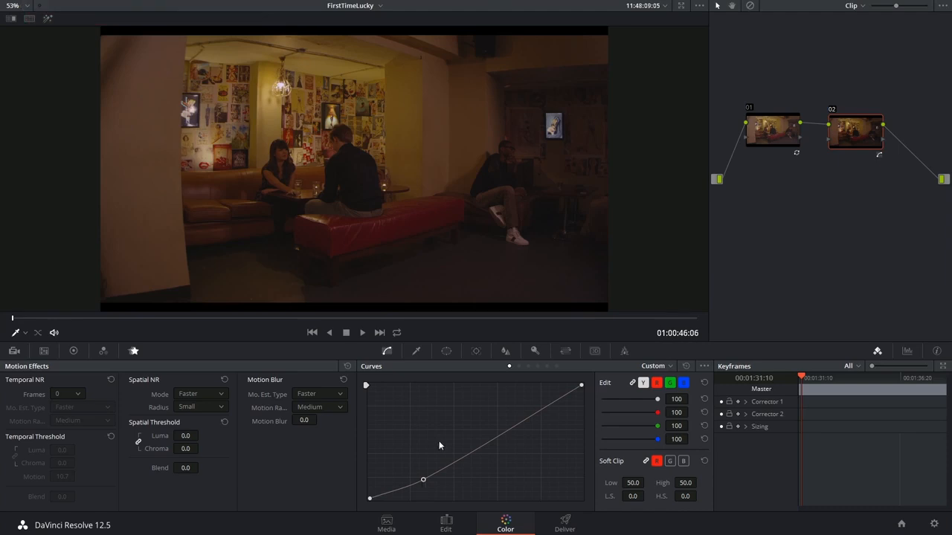
Adjust the contrast curve on the second node, then label the two nodes Grade and Noise Reduction.
{"action": "left_click_drag", "start_coordinate": [488, 440], "coordinate": [483, 429]}
{"action": "left_click_drag", "start_coordinate": [423, 480], "coordinate": [411, 475]}
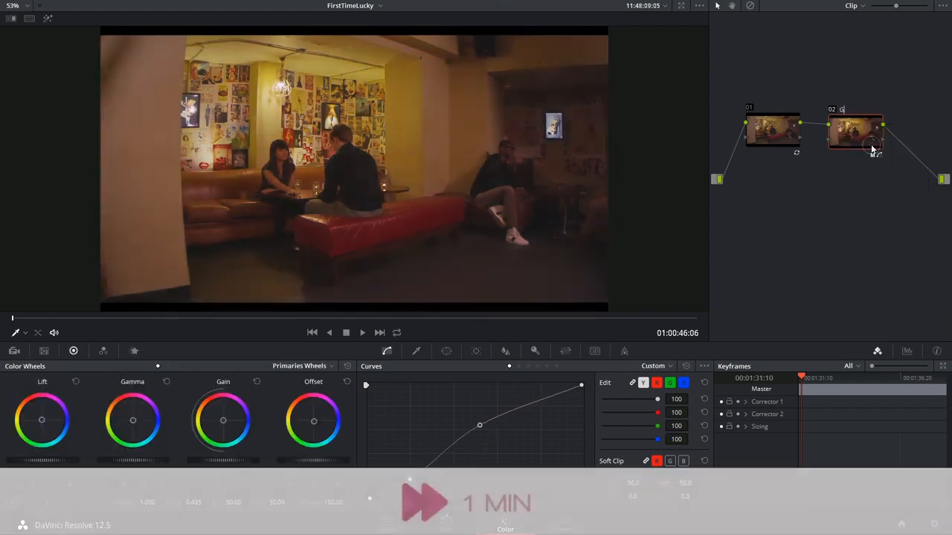
{"action": "type", "text": "radeNoise Reduction"}
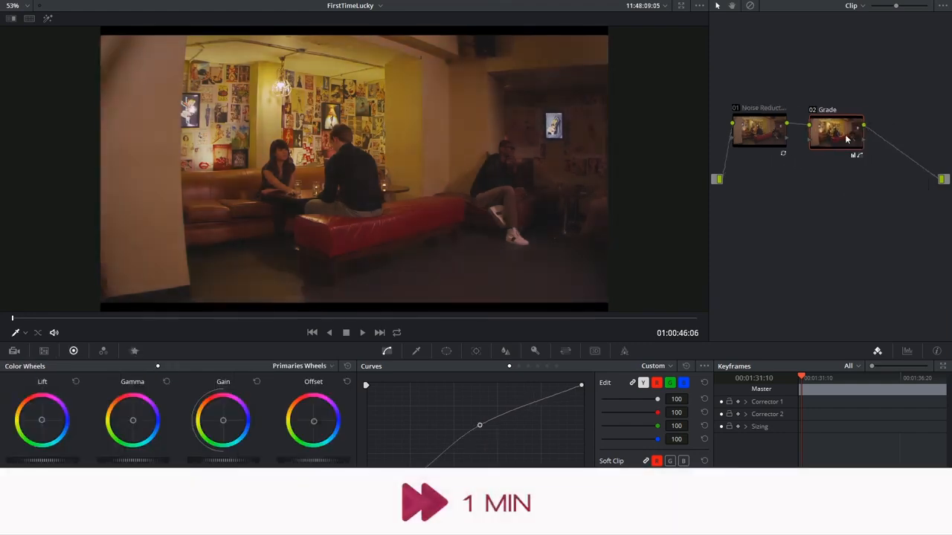
Add a serial node labelled Blue and give it a cool tint using the blue and red curves and the offset wheel.
{"action": "key", "text": "alt+s"}
{"action": "type", "text": "Blue"}
{"action": "left_click", "coordinate": [683, 382]}
{"action": "left_click", "coordinate": [657, 383]}
{"action": "left_click_drag", "start_coordinate": [480, 440], "coordinate": [481, 452]}
{"action": "left_click_drag", "start_coordinate": [314, 422], "coordinate": [328, 433]}
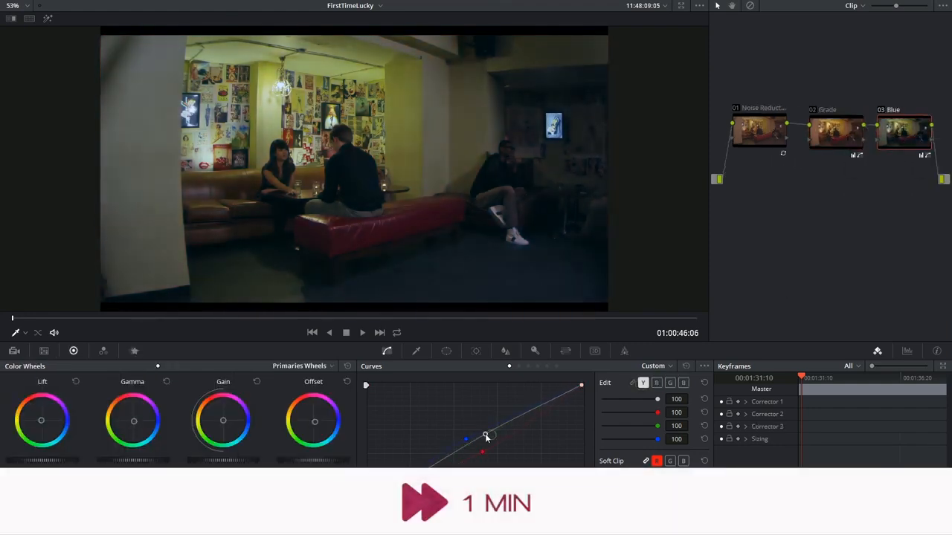
Extract the Noise Reduction node from the start of the node chain and place it after the Blue node.
{"action": "left_click", "coordinate": [644, 138]}
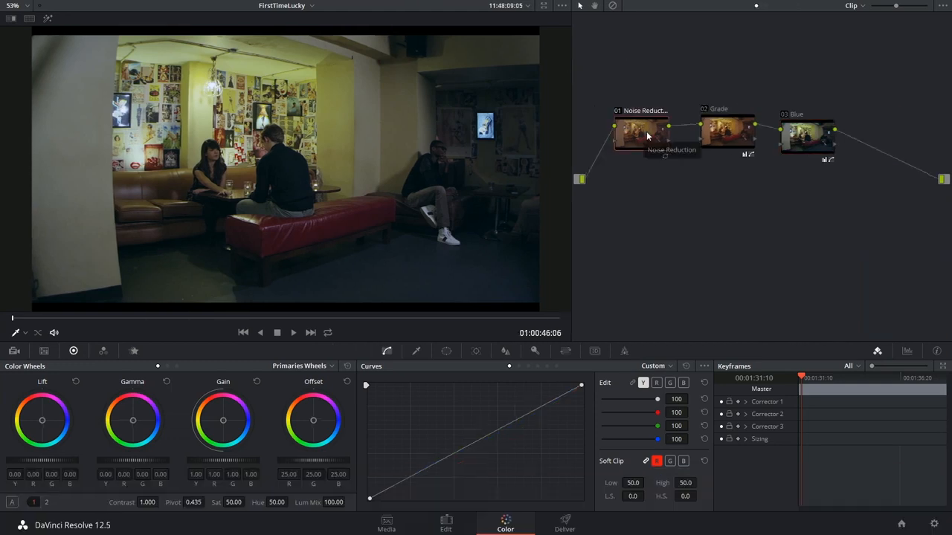
{"action": "left_click_drag", "start_coordinate": [643, 137], "coordinate": [887, 157]}
{"action": "key", "text": "e"}
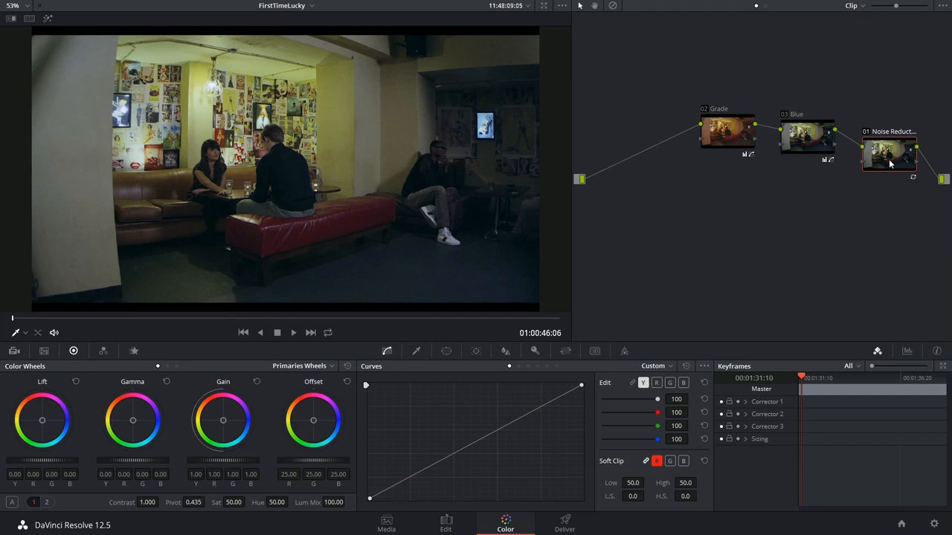
Move the Noise Reduction node back to the start of the chain, before the Grade node.
{"action": "left_click_drag", "start_coordinate": [889, 163], "coordinate": [634, 160]}
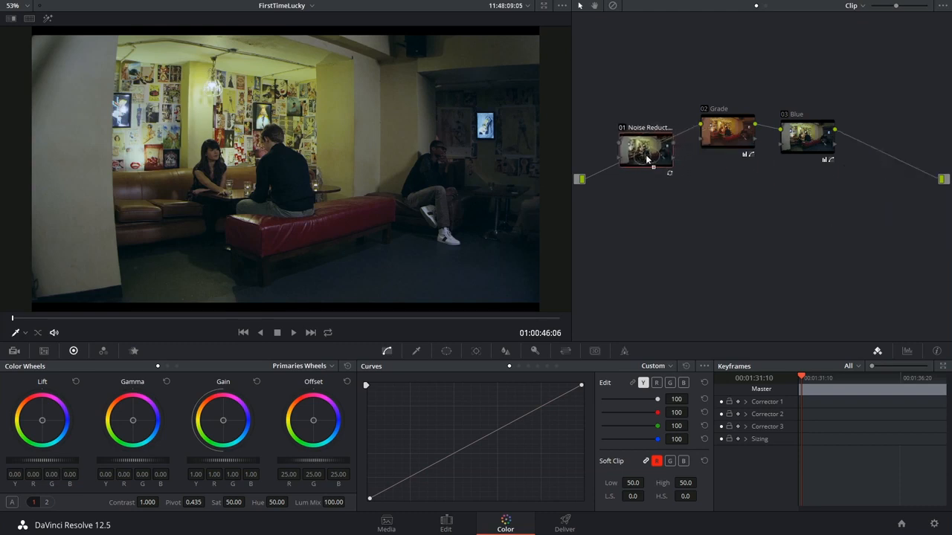
{"action": "left_click", "coordinate": [618, 130]}
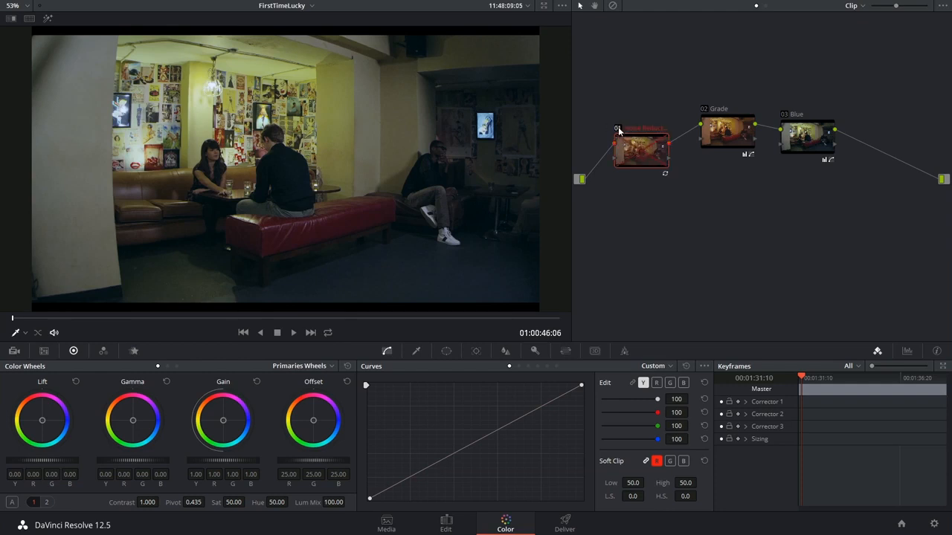